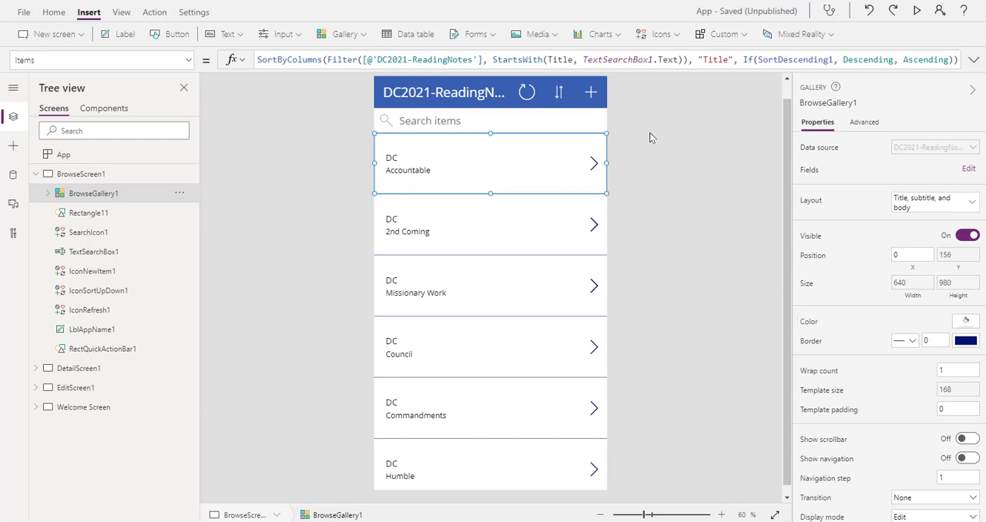
Preview the running app from BrowseScreen1 and return to the editor
{"action": "left_click", "coordinate": [699, 136]}
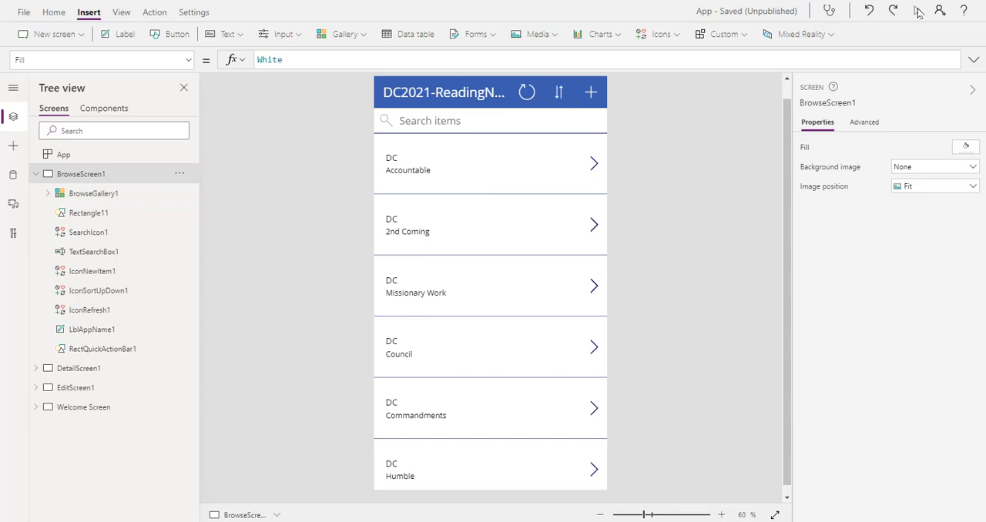
{"action": "left_click", "coordinate": [917, 11]}
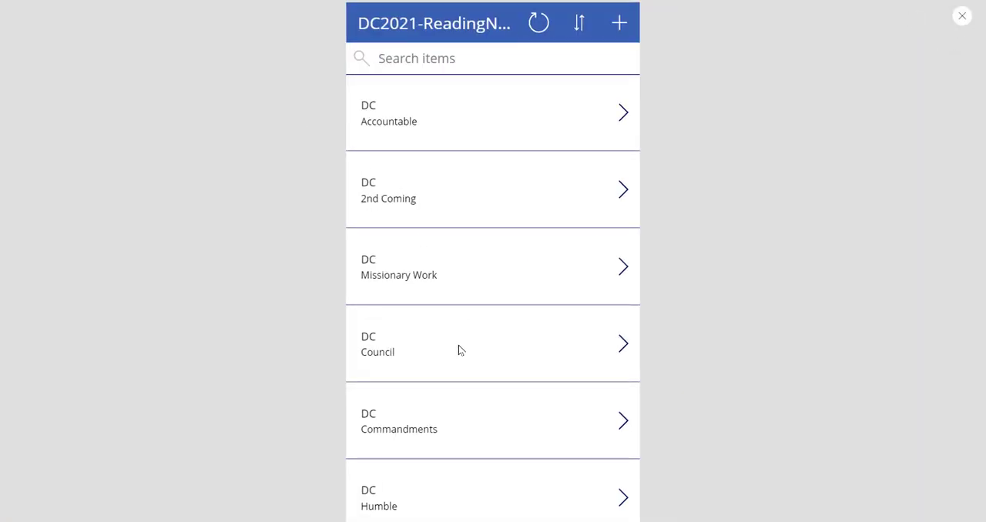
{"action": "left_click", "coordinate": [963, 17]}
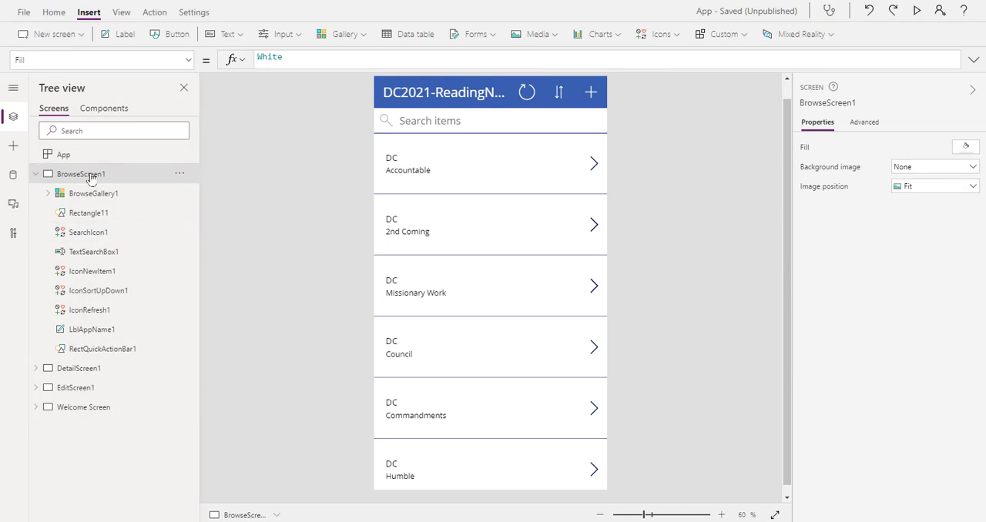
Look through the layouts of DetailScreen1, EditScreen1 and Welcome Screen, and return to BrowseScreen1
{"action": "left_click", "coordinate": [35, 174]}
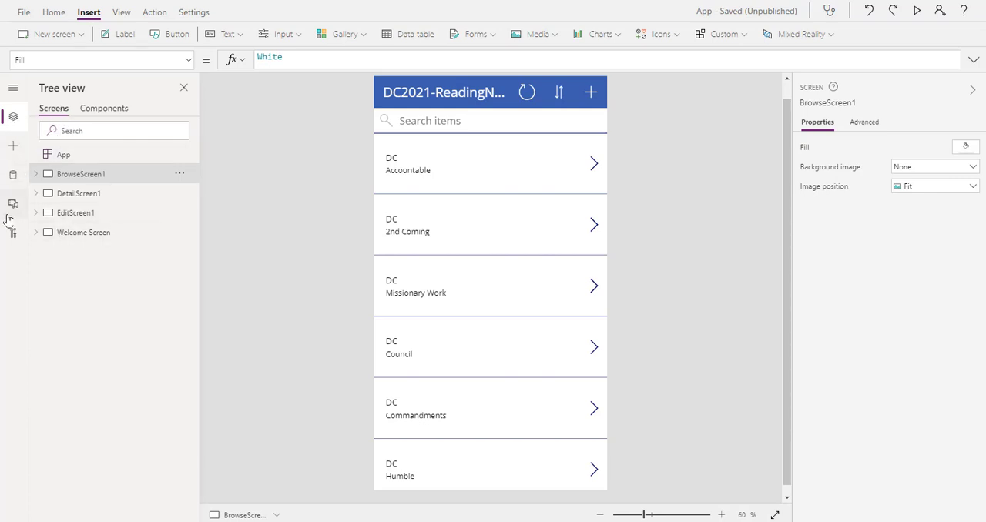
{"action": "left_click", "coordinate": [86, 194]}
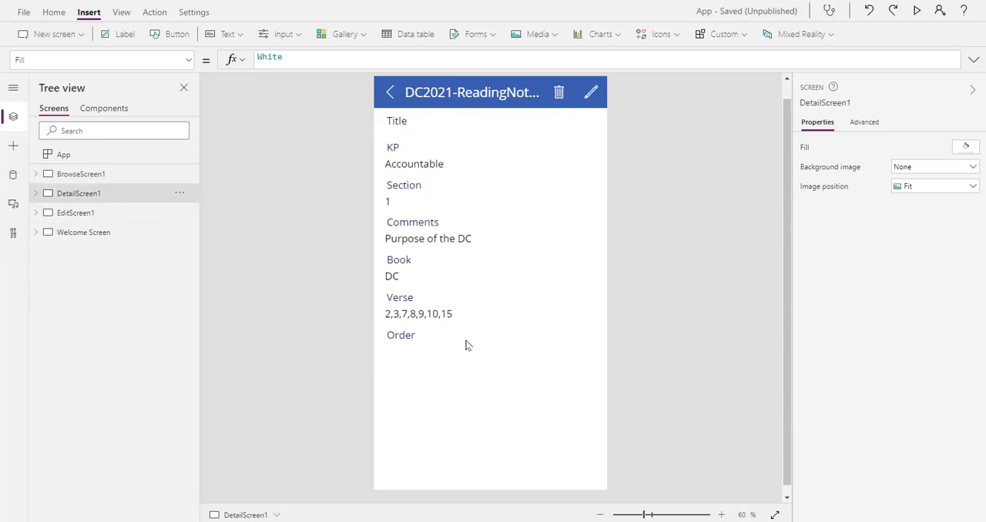
{"action": "left_click", "coordinate": [65, 216]}
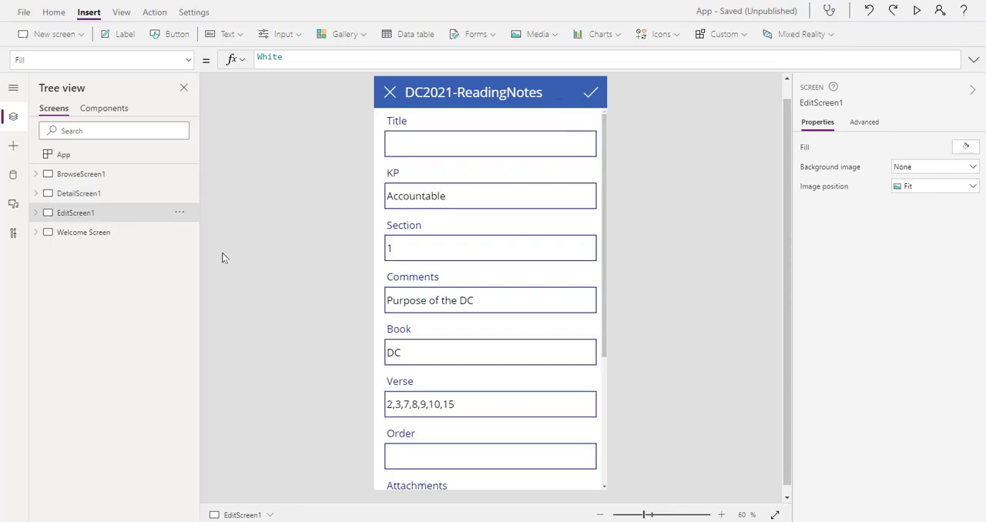
{"action": "left_click", "coordinate": [80, 232]}
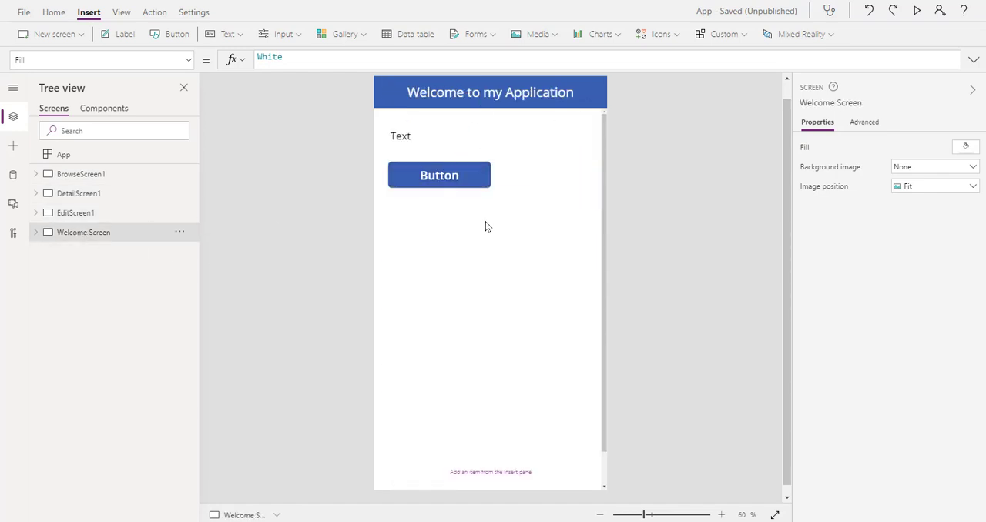
{"action": "left_click", "coordinate": [139, 217]}
{"action": "left_click", "coordinate": [77, 174]}
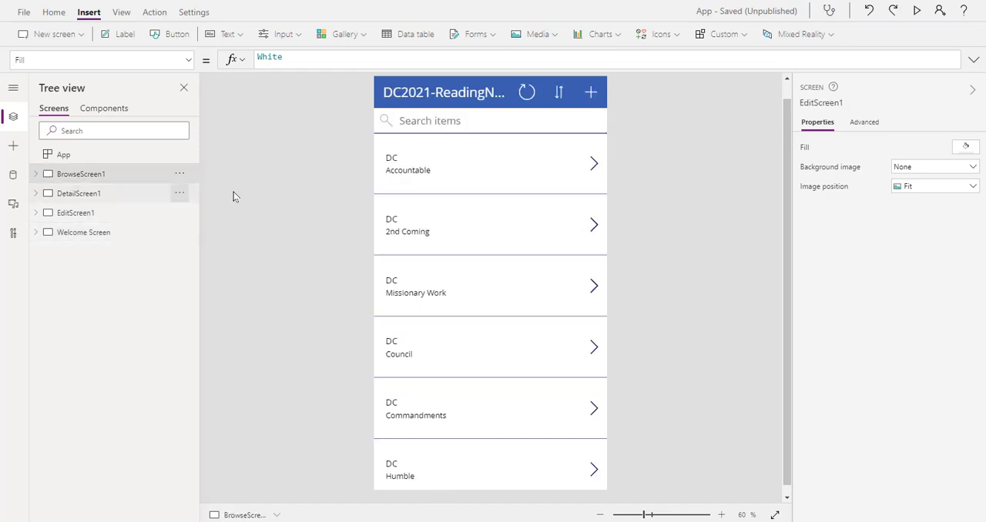
Change the header title text on BrowseScreen1 to "DC 2021"
{"action": "left_click", "coordinate": [35, 174]}
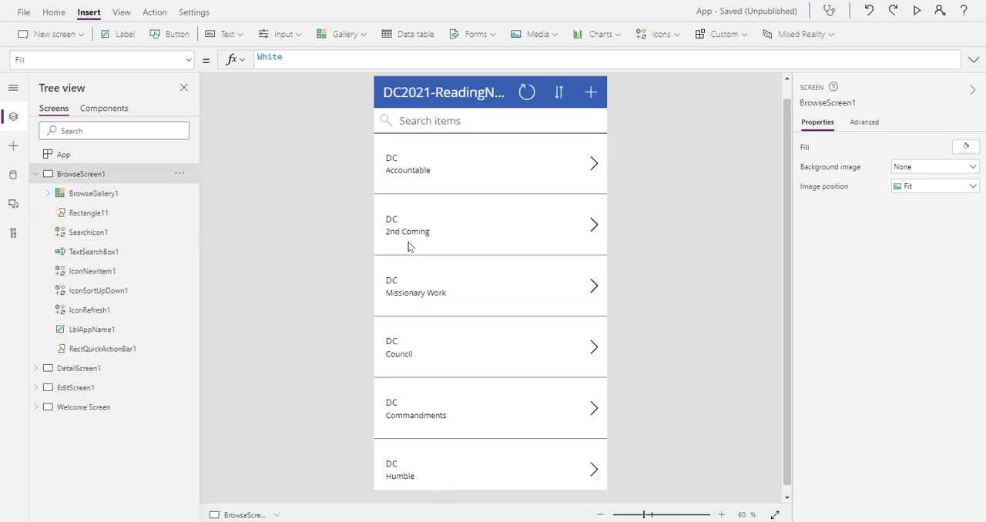
{"action": "left_click", "coordinate": [81, 193]}
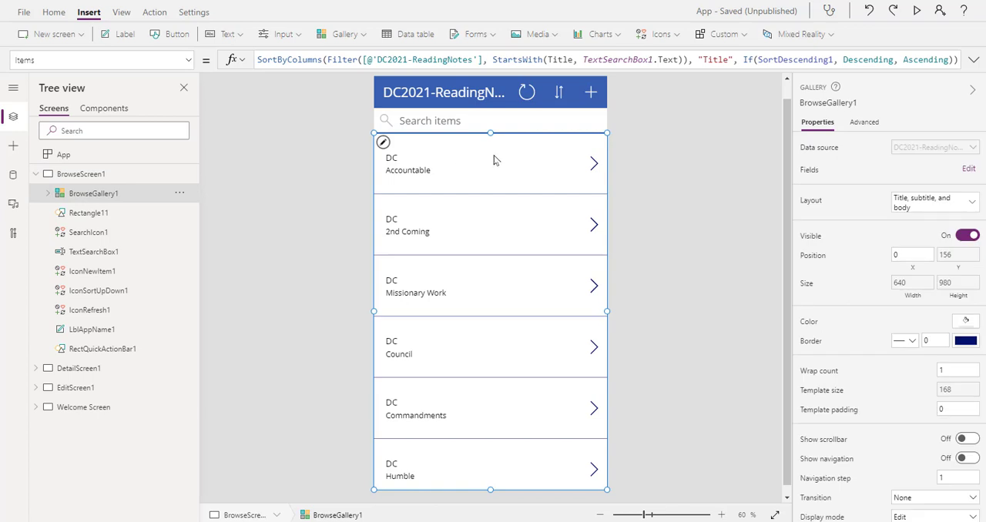
{"action": "left_click", "coordinate": [465, 94]}
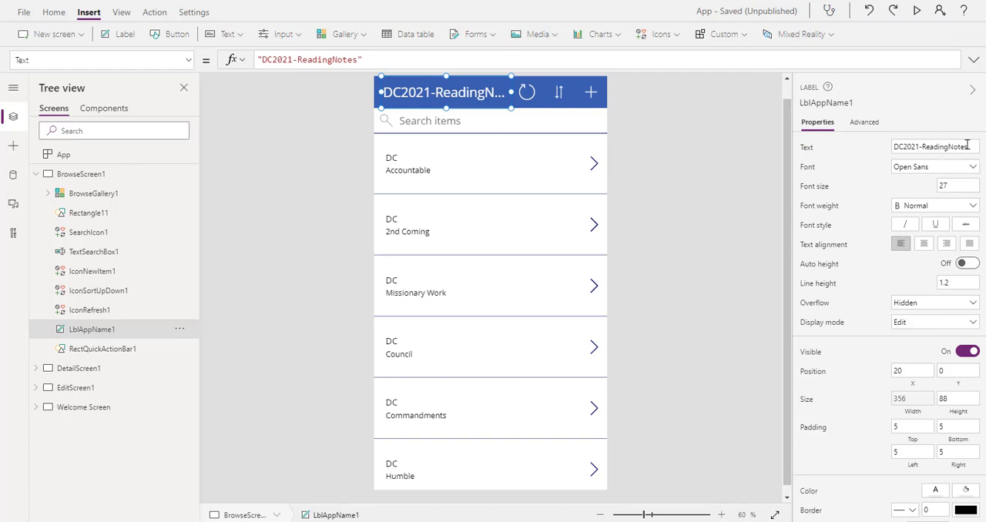
{"action": "left_click_drag", "start_coordinate": [966, 147], "coordinate": [864, 146]}
{"action": "type", "text": "DC 2021"}
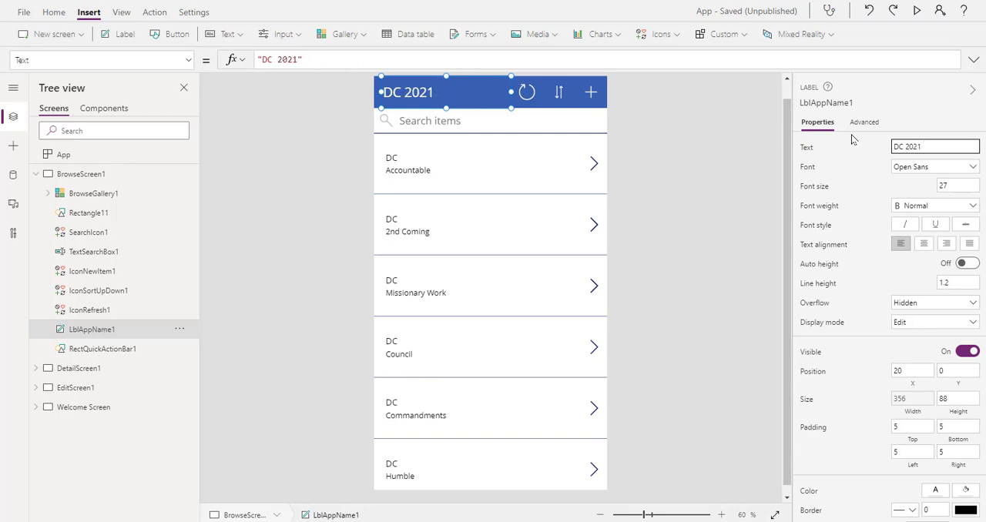
{"action": "left_click", "coordinate": [740, 214]}
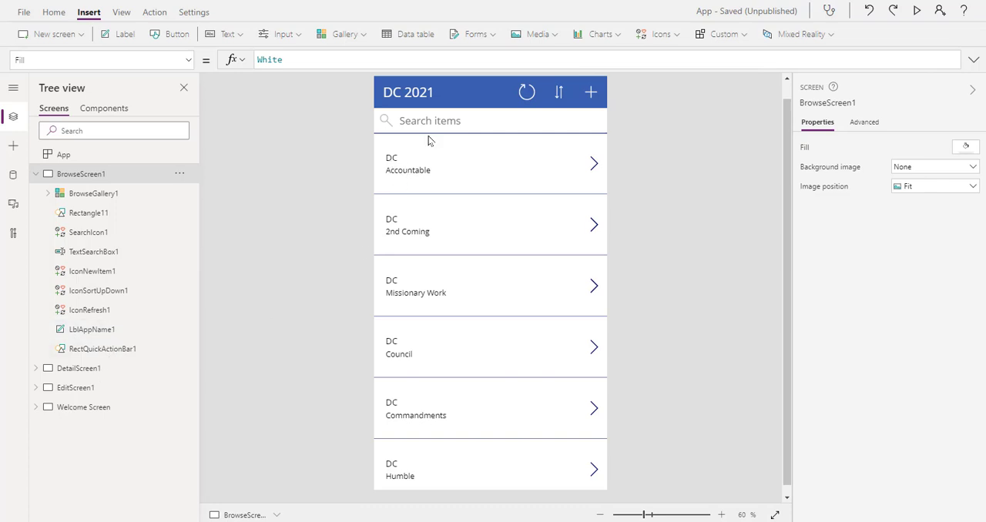
Examine the advanced and general properties of the header label LblAppName1
{"action": "left_click", "coordinate": [106, 336]}
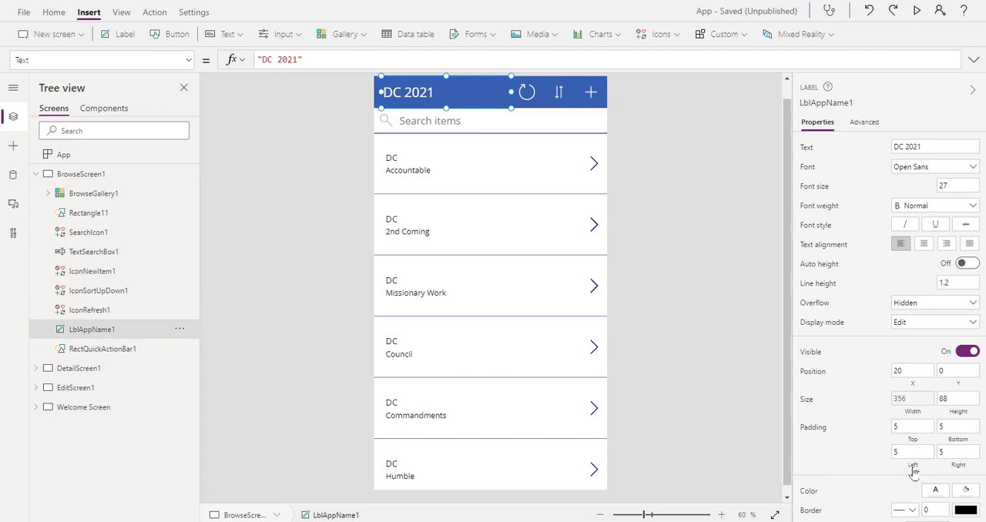
{"action": "left_click", "coordinate": [865, 124]}
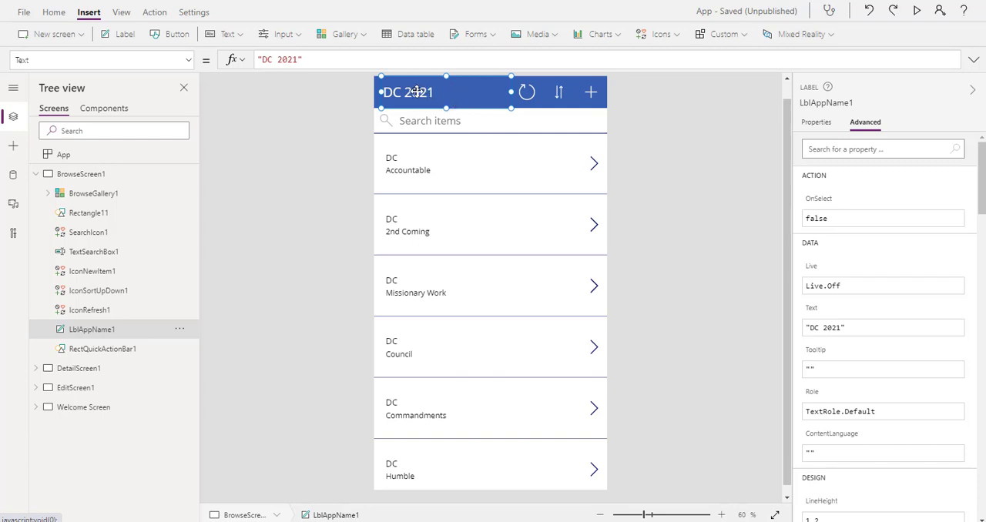
{"action": "scroll", "coordinate": [873, 220], "scroll_direction": "down", "scroll_amount": 5}
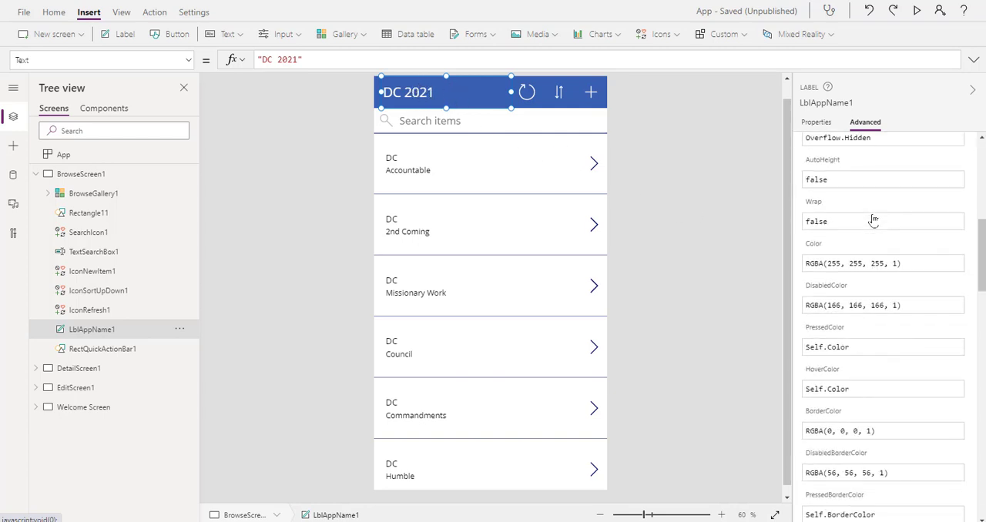
{"action": "scroll", "coordinate": [873, 221], "scroll_direction": "down", "scroll_amount": 5}
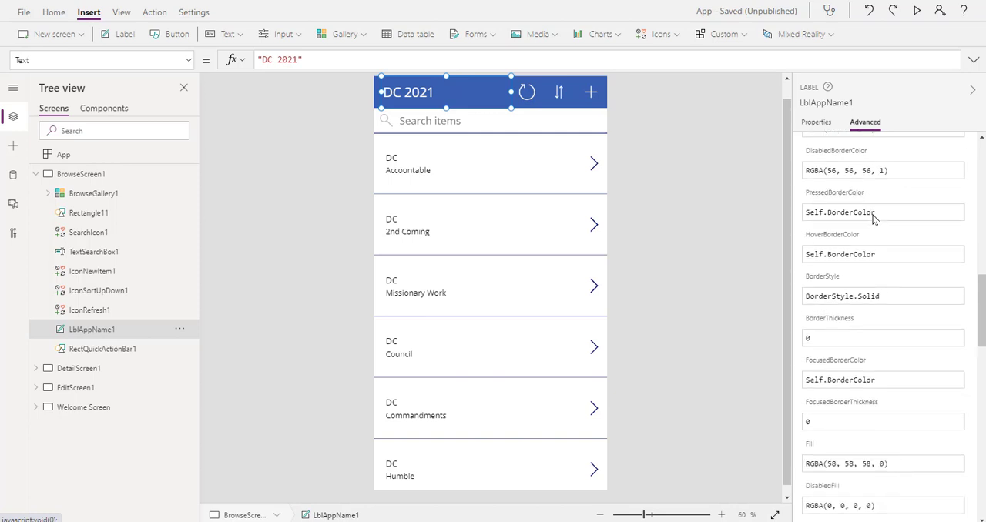
{"action": "scroll", "coordinate": [890, 231], "scroll_direction": "up", "scroll_amount": 3}
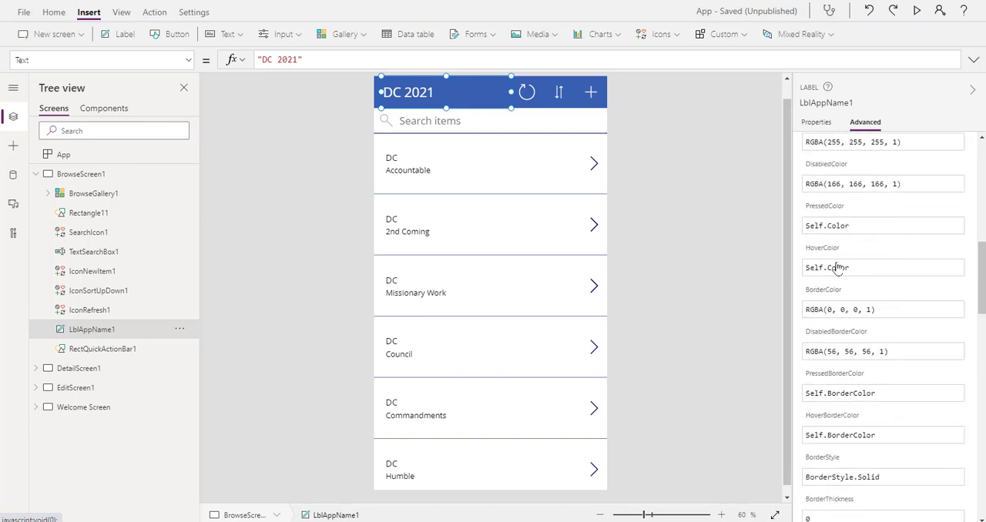
{"action": "scroll", "coordinate": [845, 296], "scroll_direction": "down", "scroll_amount": 12}
{"action": "scroll", "coordinate": [844, 299], "scroll_direction": "down", "scroll_amount": 3}
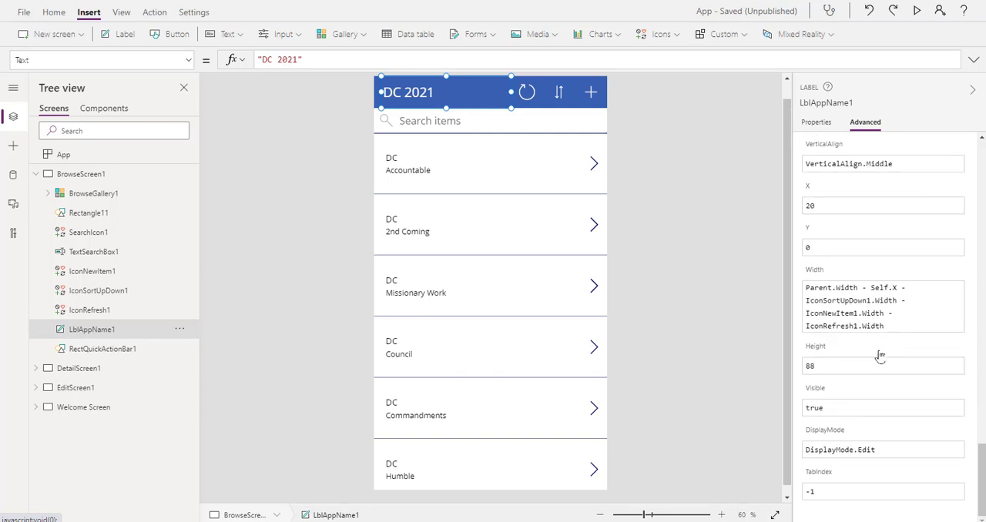
{"action": "scroll", "coordinate": [906, 398], "scroll_direction": "up", "scroll_amount": 5}
{"action": "scroll", "coordinate": [905, 399], "scroll_direction": "up", "scroll_amount": 10}
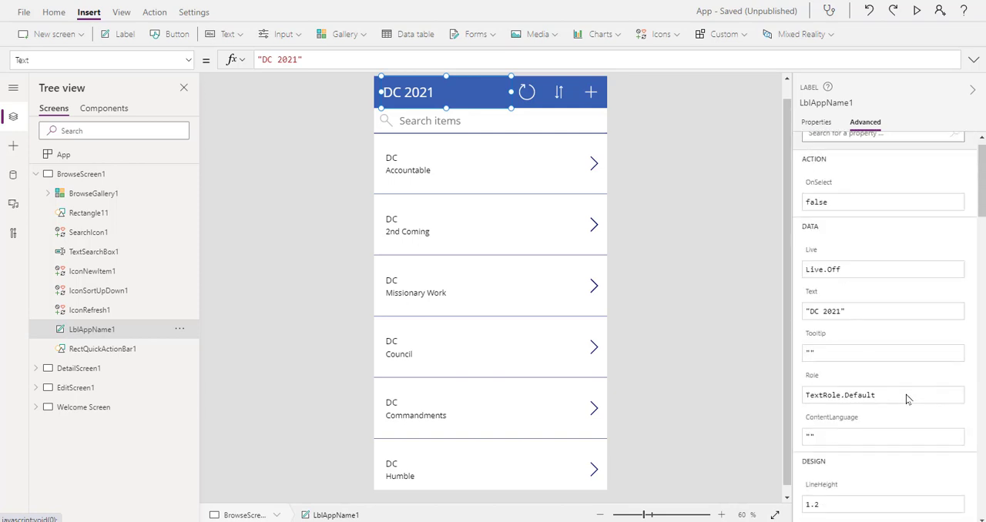
{"action": "left_click", "coordinate": [816, 122]}
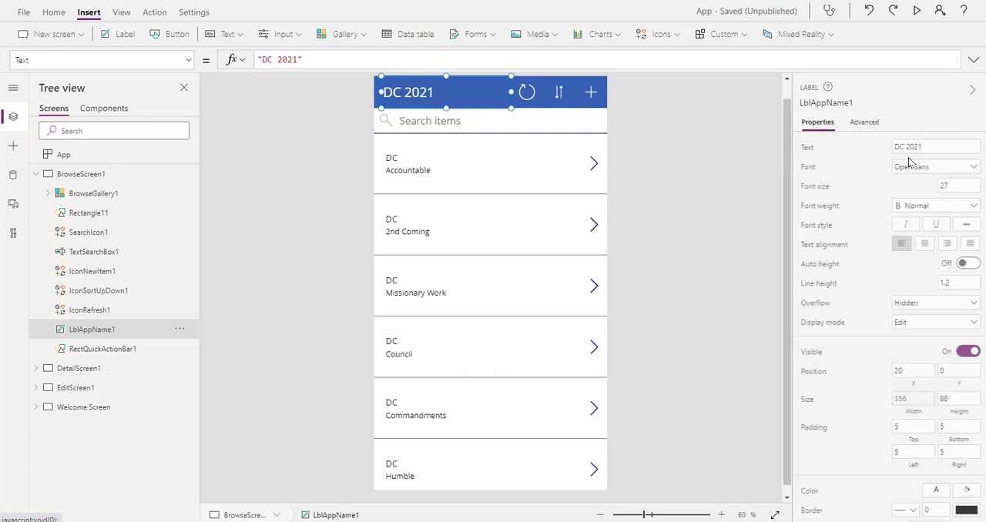
{"action": "scroll", "coordinate": [849, 191], "scroll_direction": "down", "scroll_amount": 1}
{"action": "scroll", "coordinate": [849, 191], "scroll_direction": "down", "scroll_amount": 1}
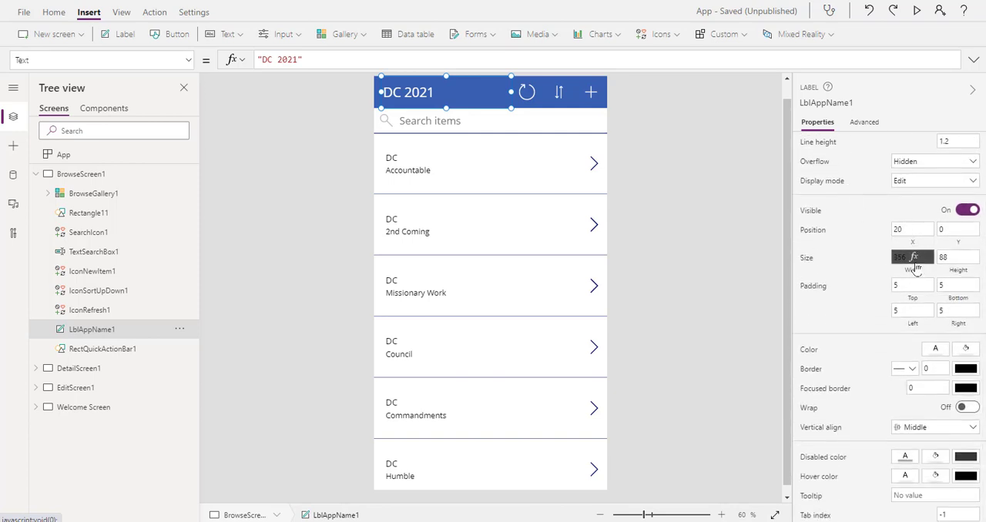
Inspect which data fields the subtitle and body labels of the first gallery item use
{"action": "left_click", "coordinate": [403, 162]}
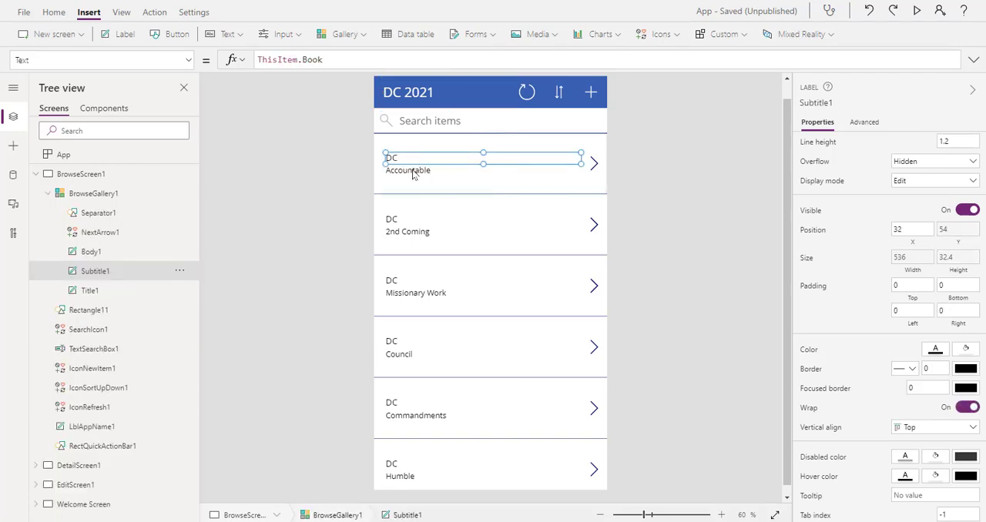
{"action": "left_click", "coordinate": [413, 176]}
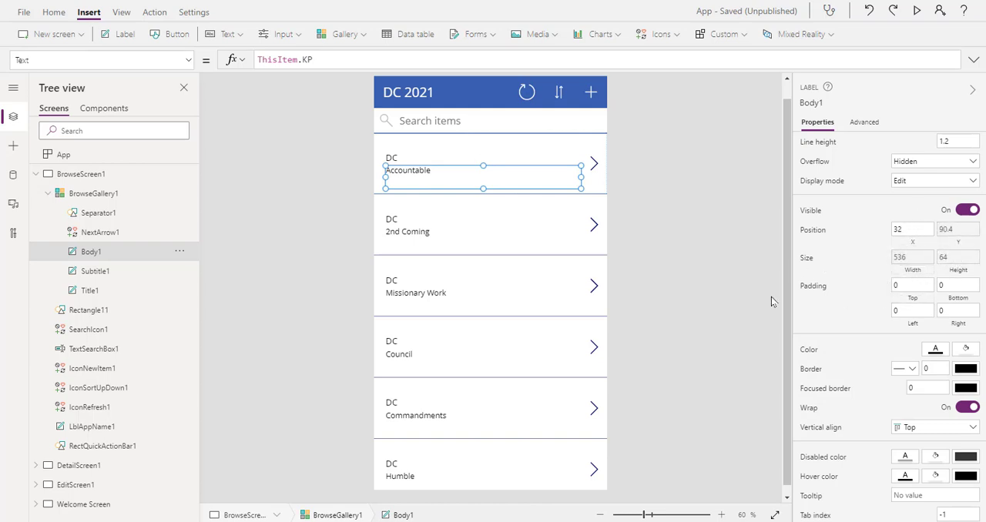
{"action": "left_click", "coordinate": [669, 209]}
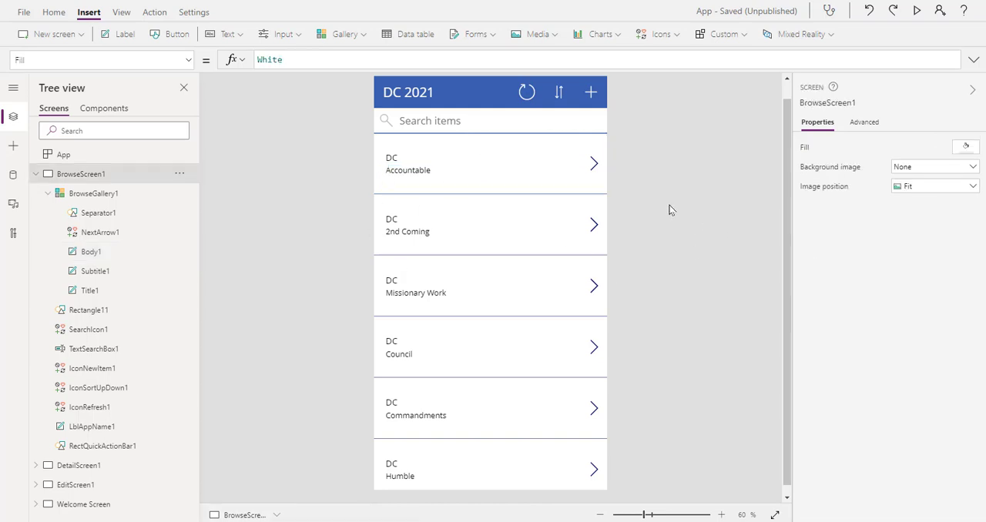
Examine BrowseGallery1 and its child controls: separator, next arrow, body, subtitle and title
{"action": "left_click", "coordinate": [99, 194]}
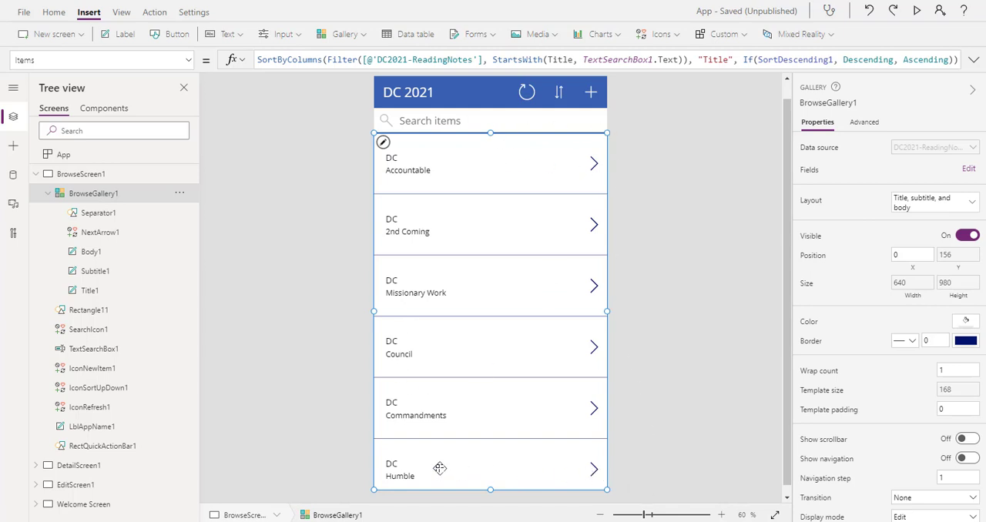
{"action": "left_click", "coordinate": [112, 219]}
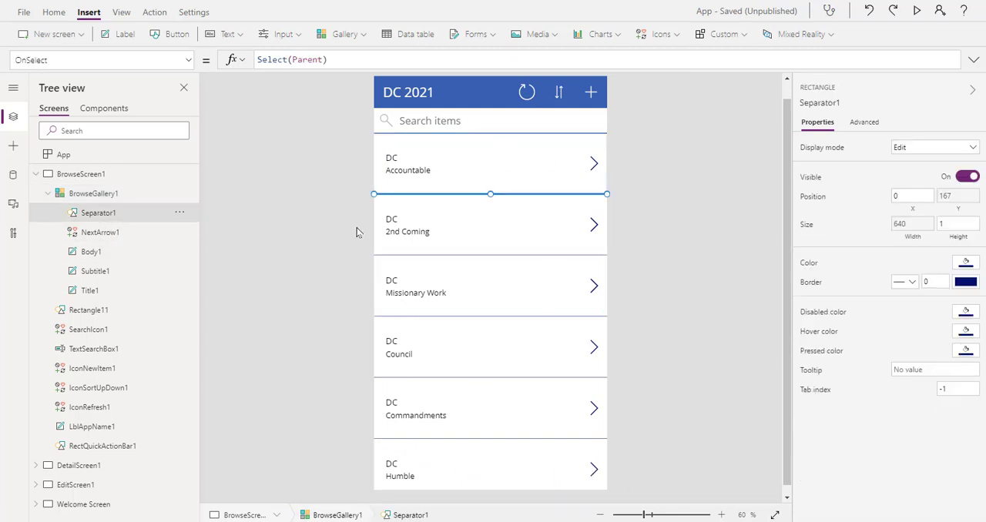
{"action": "left_click", "coordinate": [94, 233]}
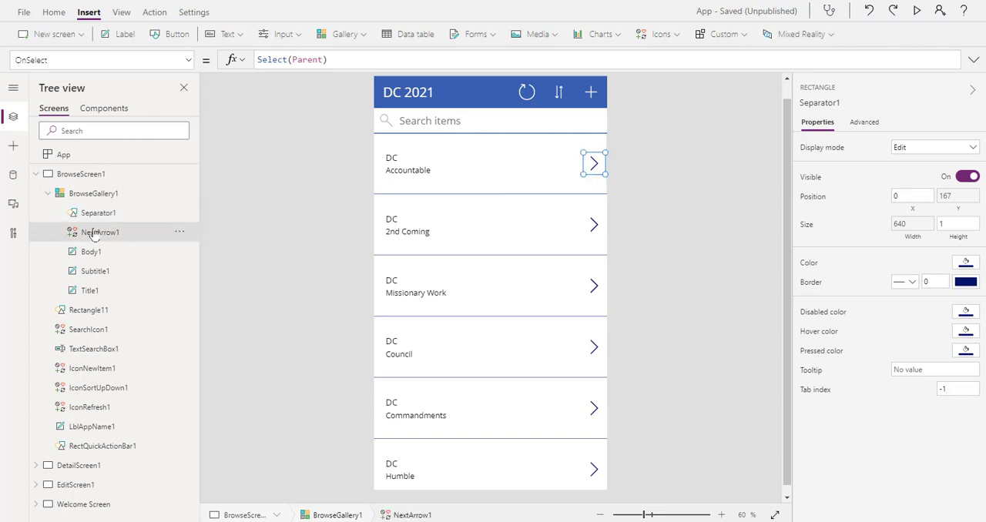
{"action": "left_click", "coordinate": [91, 253]}
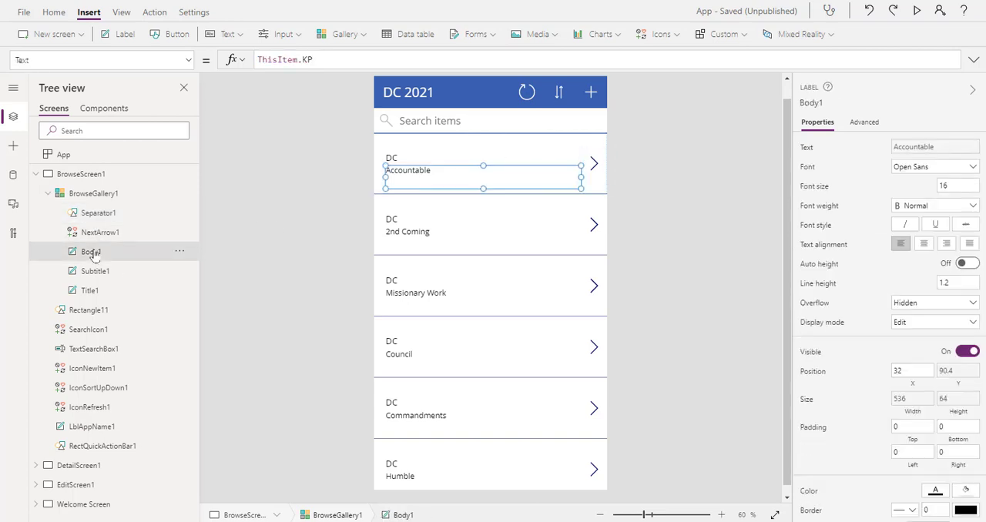
{"action": "left_click", "coordinate": [94, 271]}
{"action": "left_click", "coordinate": [94, 290]}
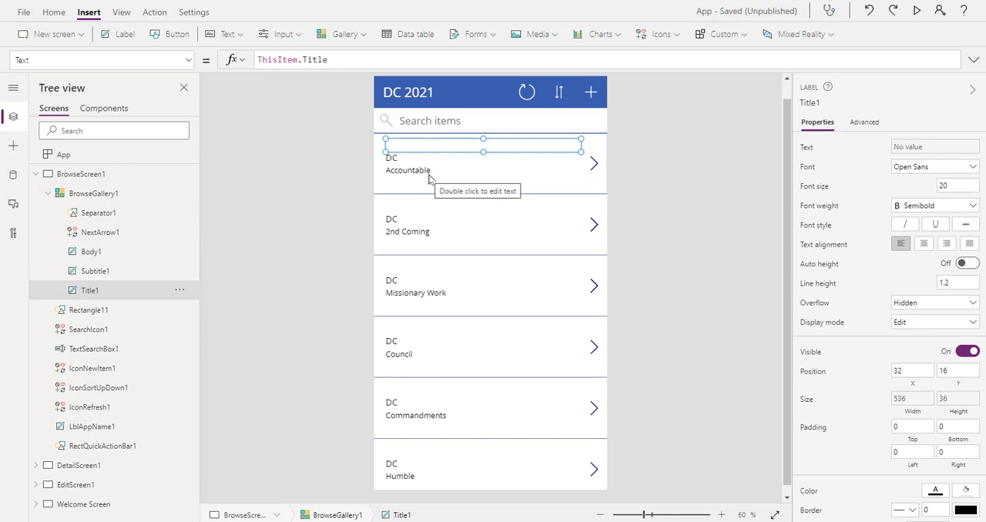
{"action": "left_click", "coordinate": [247, 199]}
{"action": "left_click", "coordinate": [107, 212]}
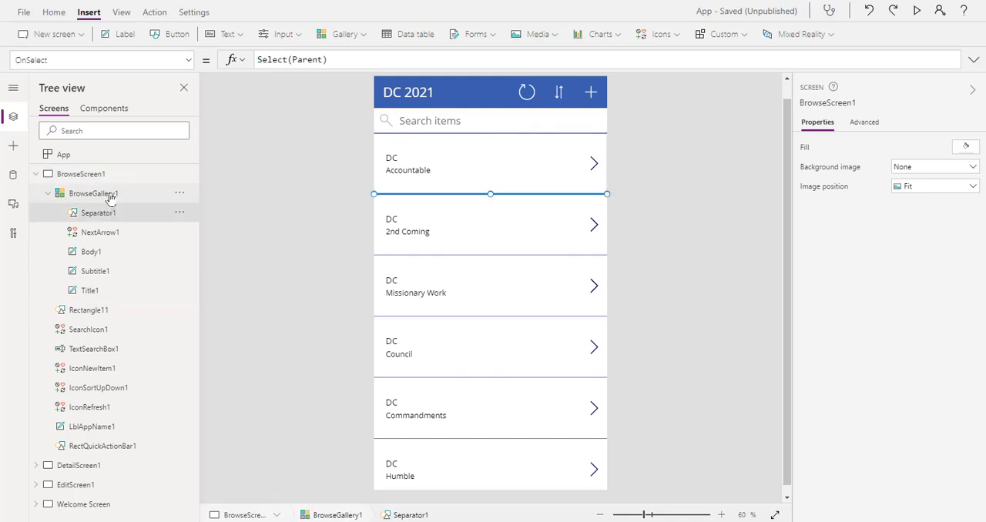
{"action": "left_click", "coordinate": [94, 193]}
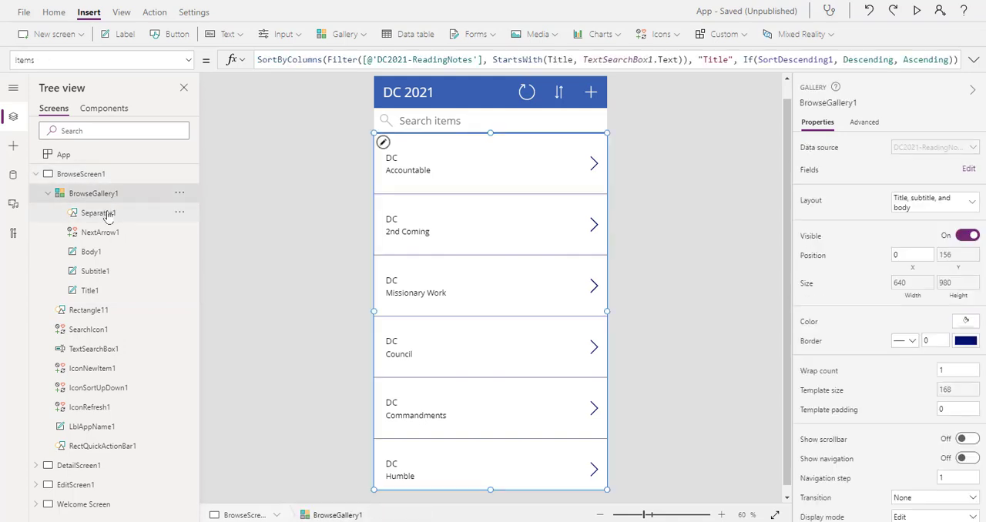
{"action": "left_click", "coordinate": [245, 230]}
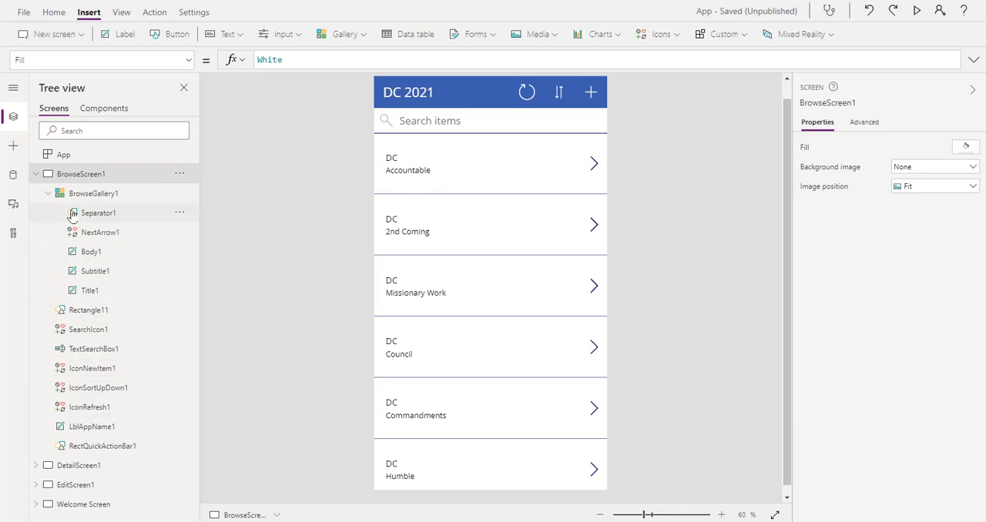
Show DetailScreen1 and select the Section data card in its detail form
{"action": "left_click", "coordinate": [36, 174]}
{"action": "left_click", "coordinate": [73, 195]}
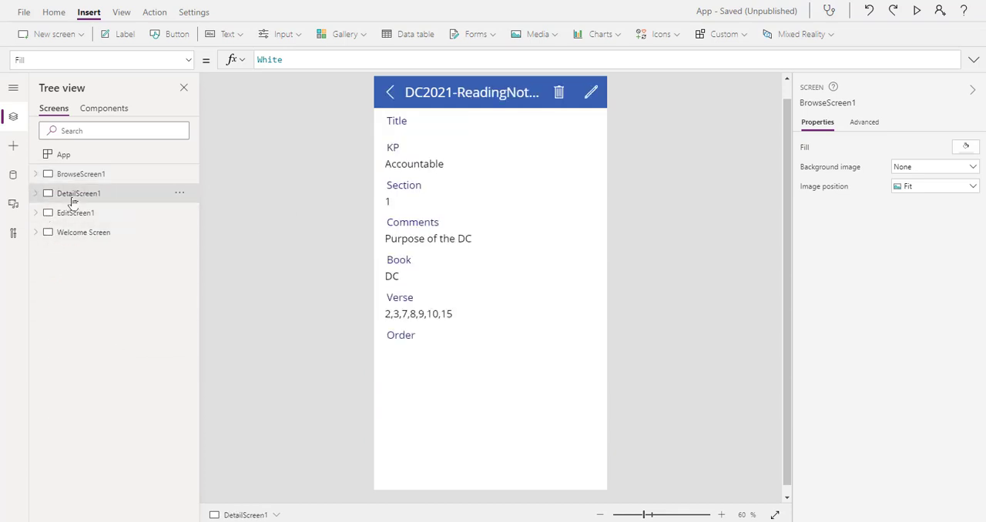
{"action": "left_click", "coordinate": [407, 193]}
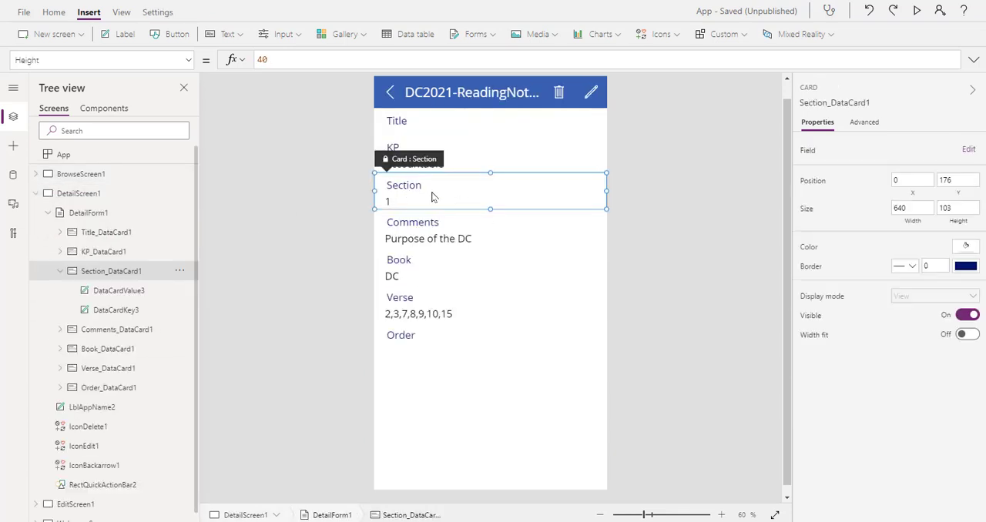
Examine the advanced properties of the Section card's heading label DataCardKey3 on the detail screen
{"action": "left_click", "coordinate": [404, 192]}
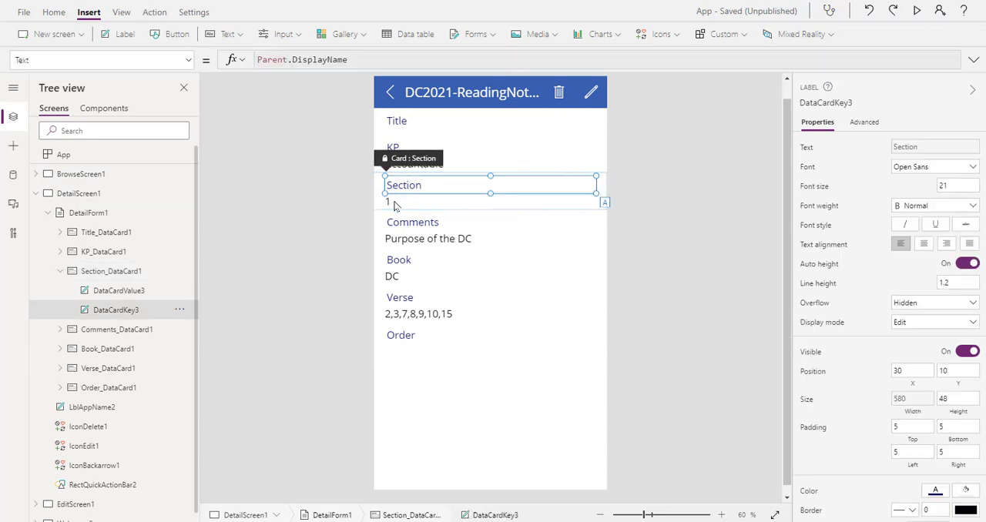
{"action": "left_click", "coordinate": [863, 123]}
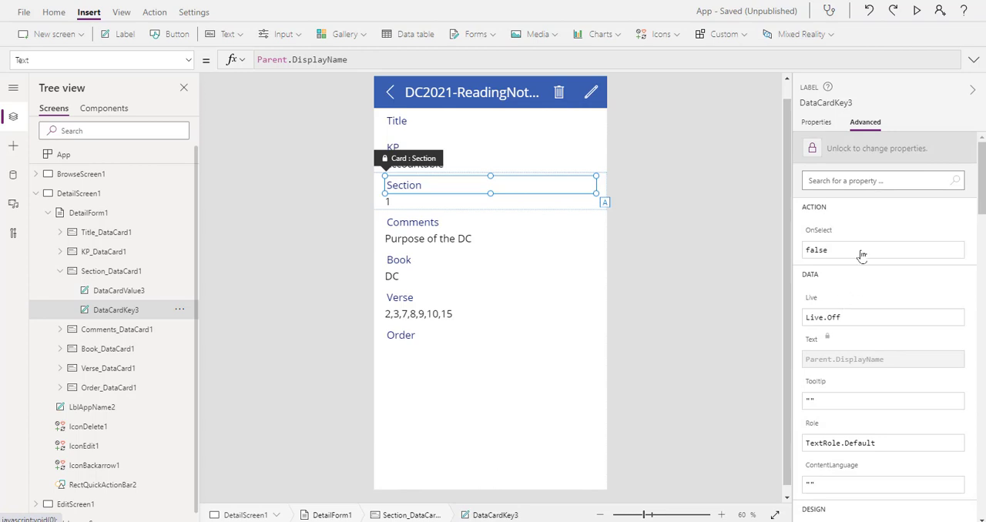
{"action": "scroll", "coordinate": [861, 254], "scroll_direction": "down", "scroll_amount": 10}
{"action": "scroll", "coordinate": [801, 258], "scroll_direction": "up", "scroll_amount": 10}
{"action": "left_click", "coordinate": [659, 190]}
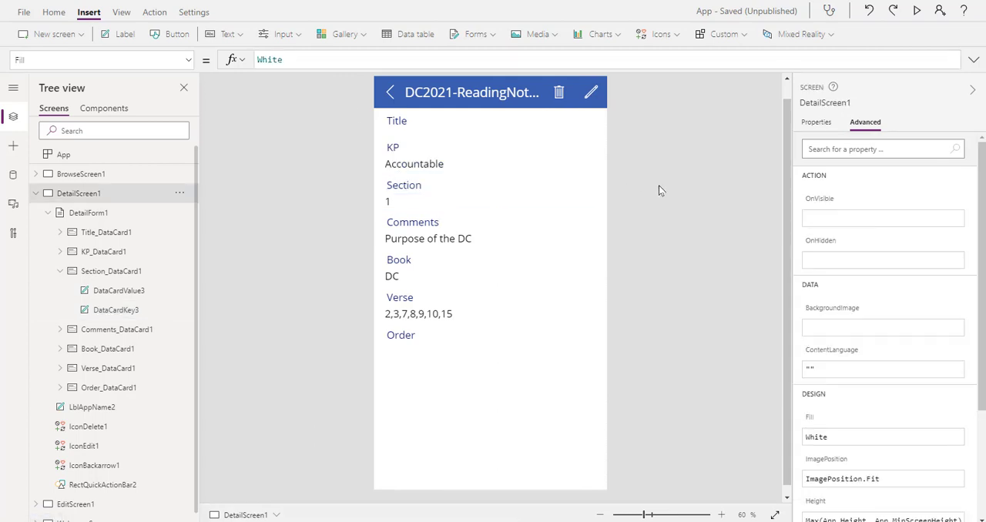
Examine the advanced and general properties of the Section card's value label DataCardValue3
{"action": "left_click", "coordinate": [389, 204]}
{"action": "left_click", "coordinate": [389, 204]}
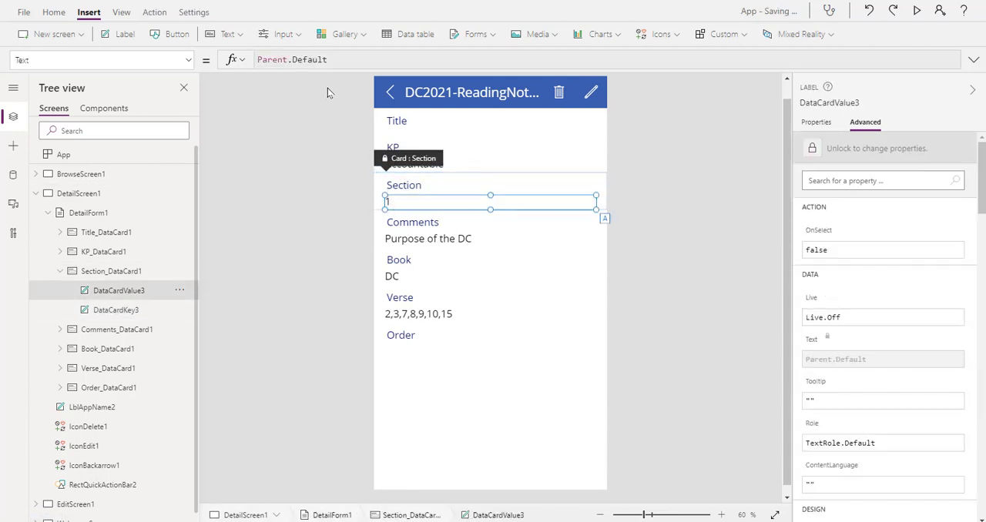
{"action": "scroll", "coordinate": [863, 323], "scroll_direction": "down", "scroll_amount": 6}
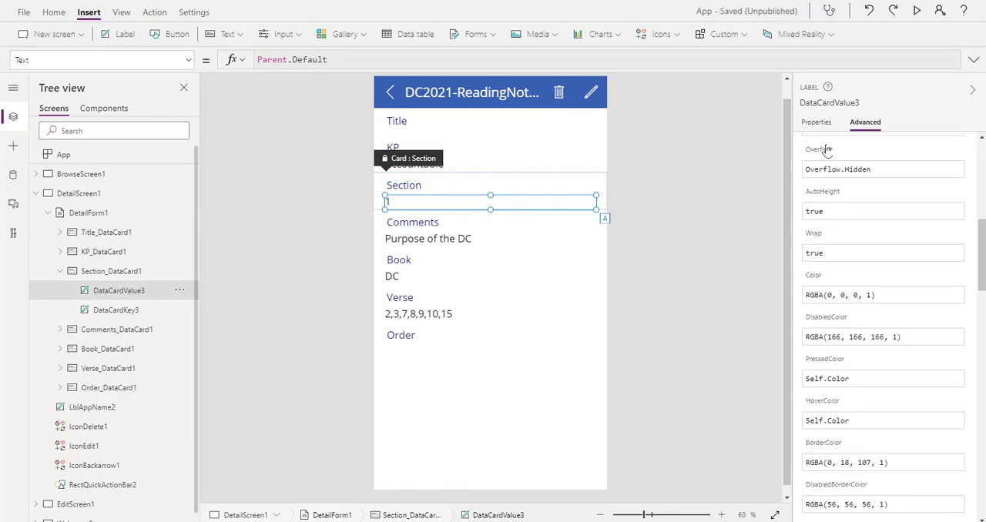
{"action": "left_click", "coordinate": [817, 121]}
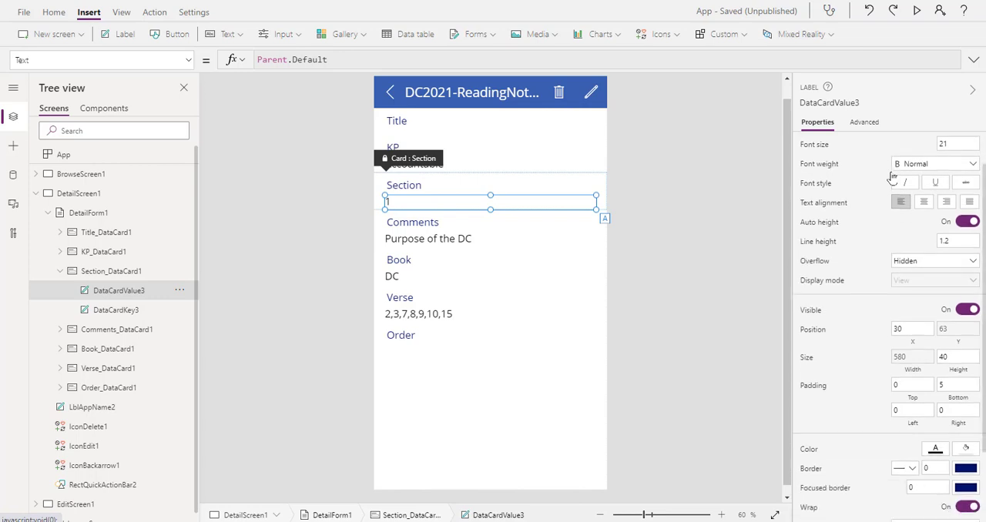
{"action": "left_click", "coordinate": [685, 196]}
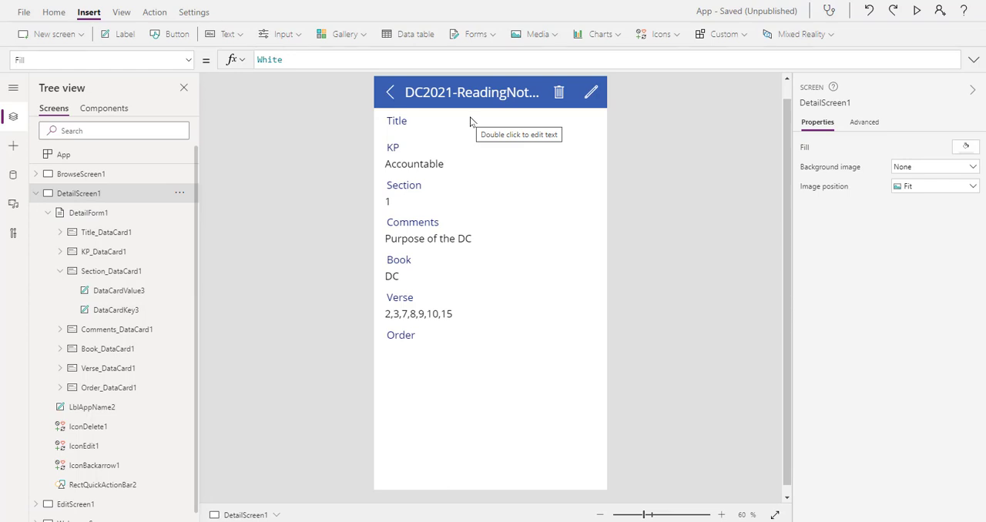
Review BrowseScreen1 and DetailScreen1 again, and show EditScreen1 with DetailScreen1 collapsed in the tree
{"action": "left_click", "coordinate": [98, 173]}
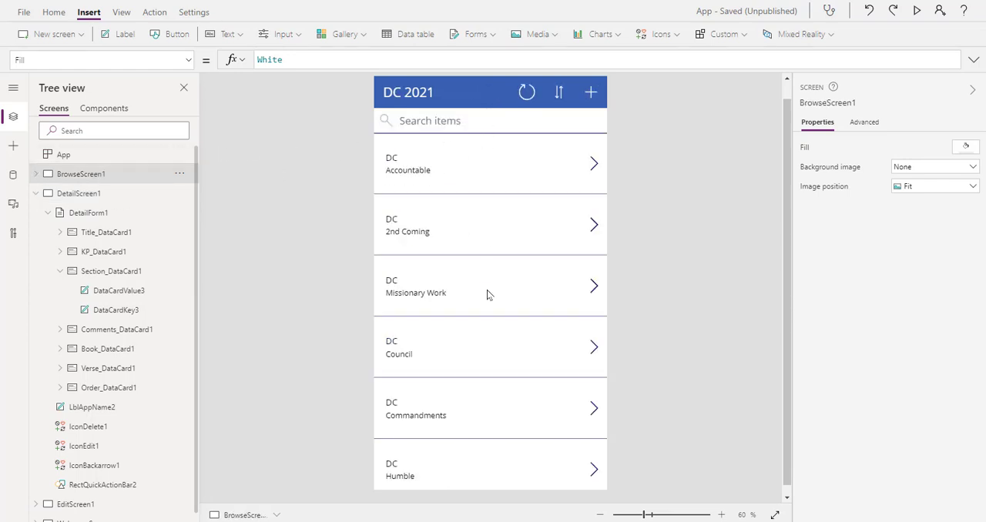
{"action": "left_click", "coordinate": [72, 194]}
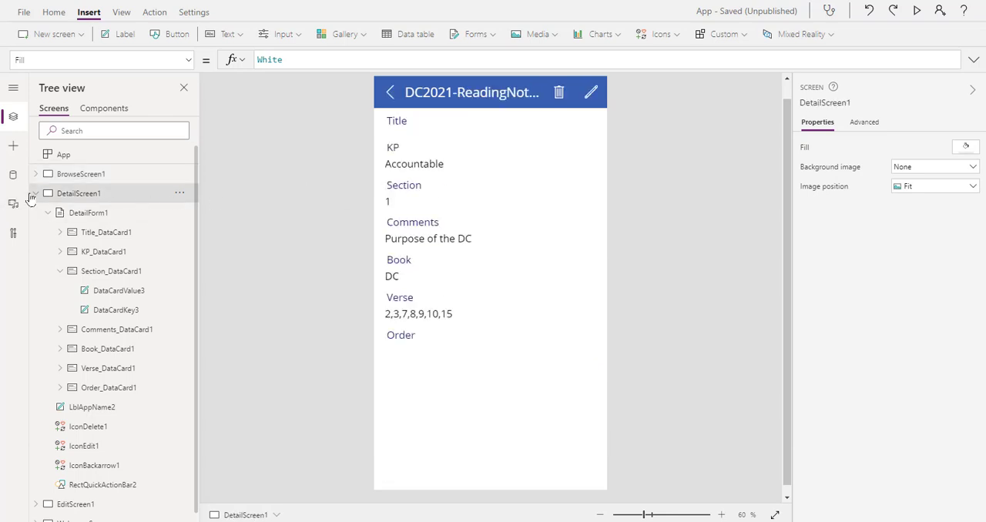
{"action": "left_click", "coordinate": [34, 194]}
{"action": "left_click", "coordinate": [55, 212]}
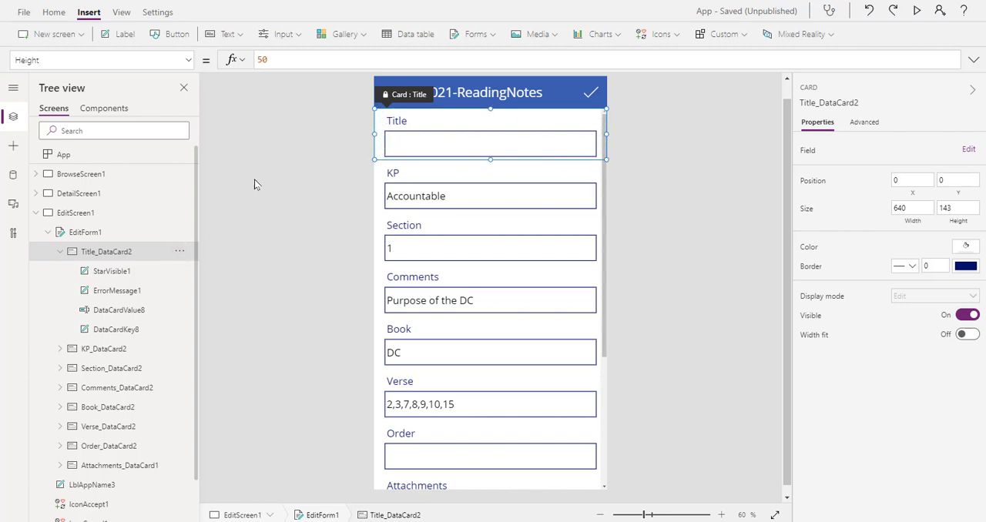
Delete the Title data card from the edit form on EditScreen1
{"action": "left_click", "coordinate": [180, 251]}
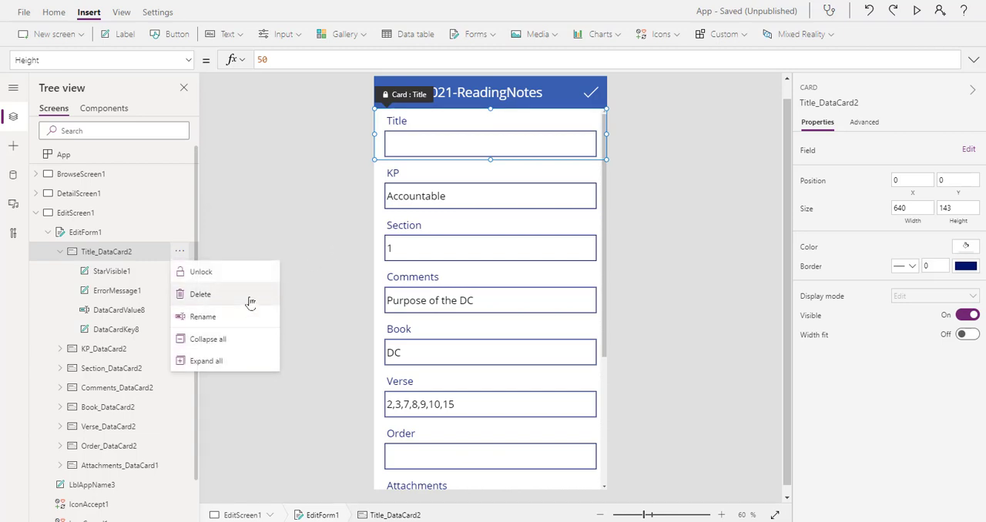
{"action": "left_click", "coordinate": [274, 210]}
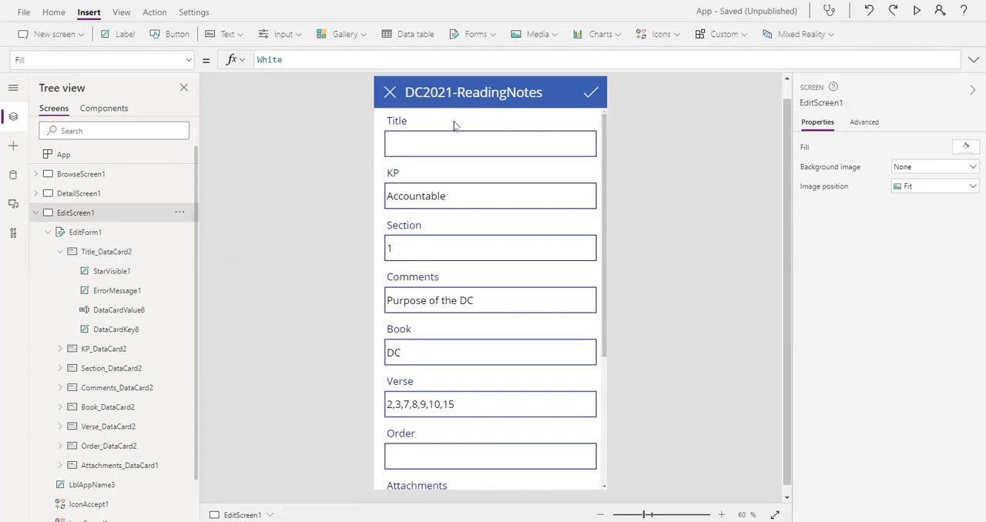
{"action": "left_click", "coordinate": [456, 131]}
{"action": "key", "text": "Delete"}
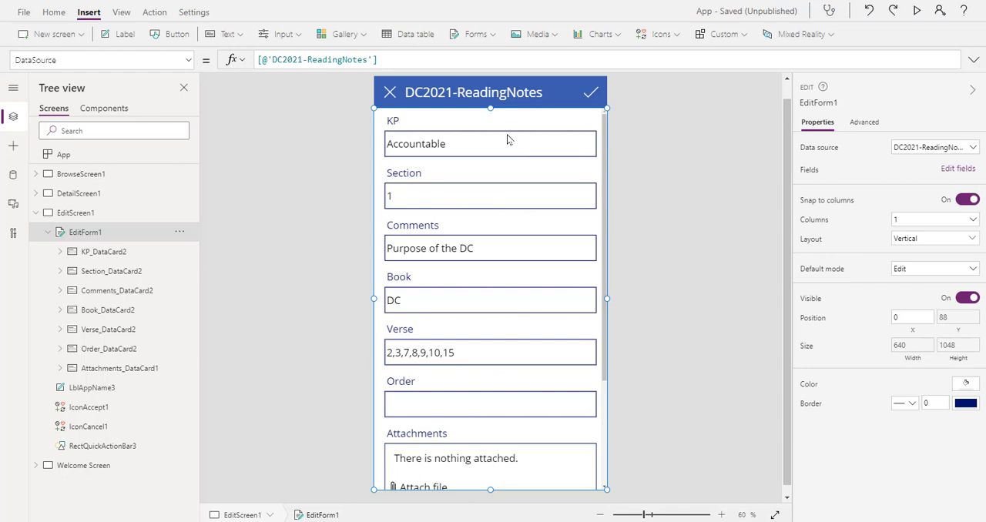
Delete the Attachments data card from EditForm1 and collapse EditScreen1 in the tree
{"action": "scroll", "coordinate": [507, 196], "scroll_direction": "down", "scroll_amount": 5}
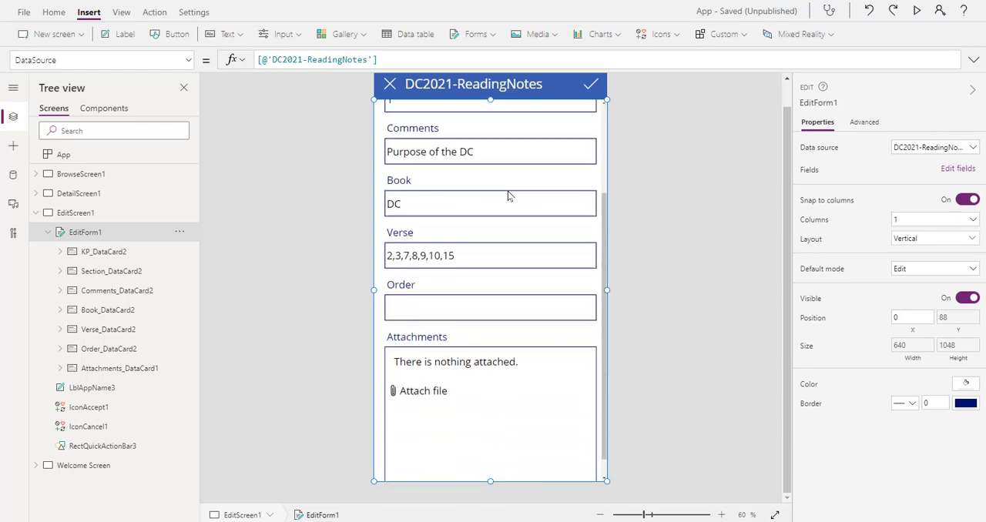
{"action": "left_click", "coordinate": [491, 312]}
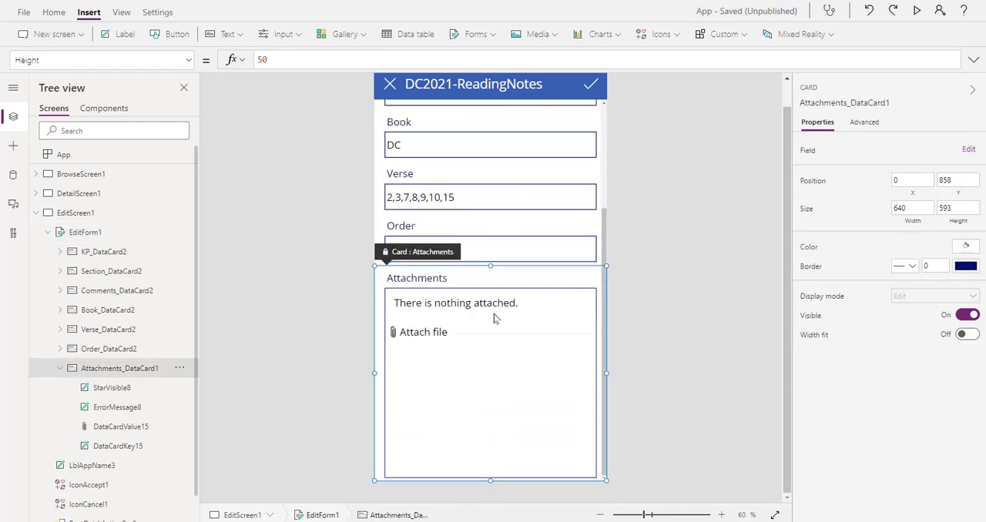
{"action": "key", "text": "Delete"}
{"action": "scroll", "coordinate": [490, 357], "scroll_direction": "up", "scroll_amount": 1}
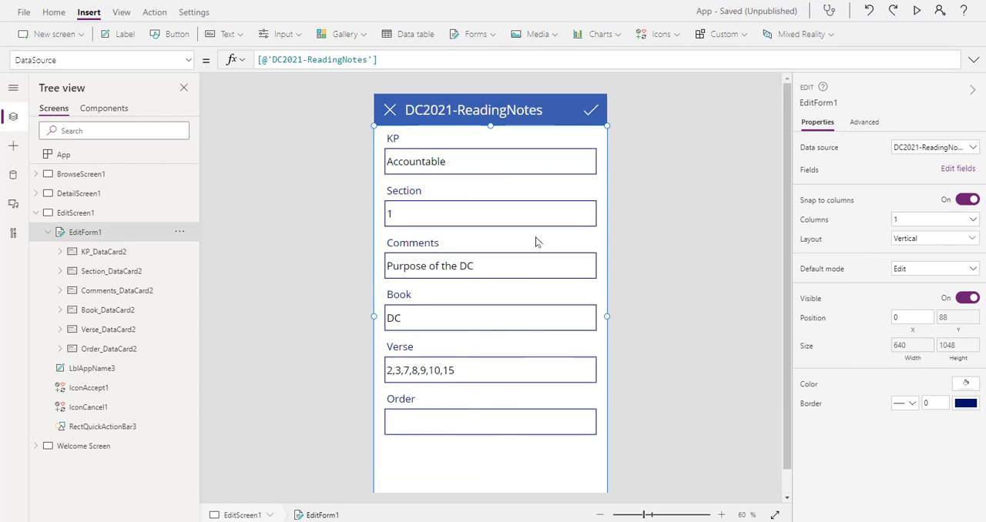
{"action": "scroll", "coordinate": [537, 241], "scroll_direction": "down", "scroll_amount": 1}
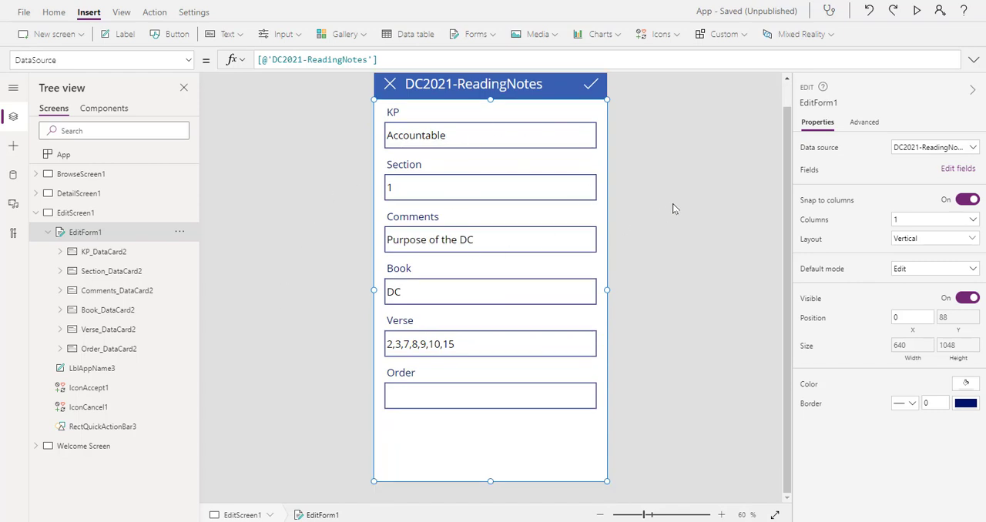
{"action": "left_click", "coordinate": [34, 214]}
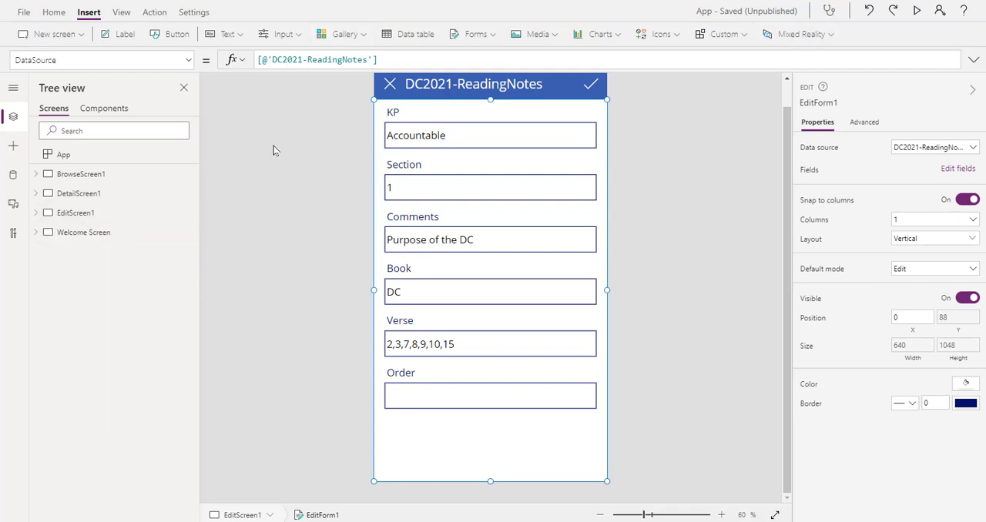